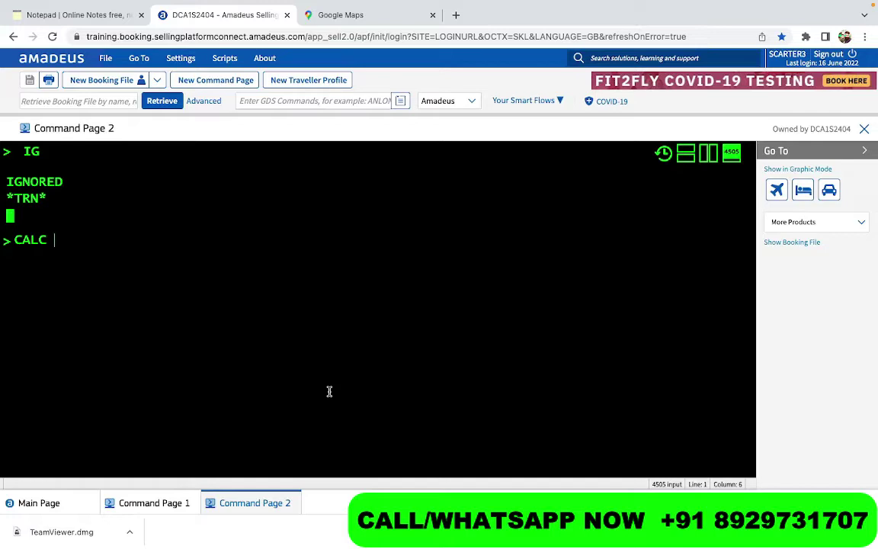
# Step: Erase the unfinished CALC entry from the command line
pyautogui.press('BackSpace')
pyautogui.press('BackSpace')
pyautogui.press('BackSpace')
pyautogui.press('BackSpace')
pyautogui.press('BackSpace')
# Step: Enter IG, then run DF120*200 to get 24 000
pyautogui.write('IG')
pyautogui.press('Return')
pyautogui.write('DF')
pyautogui.write('120*200')
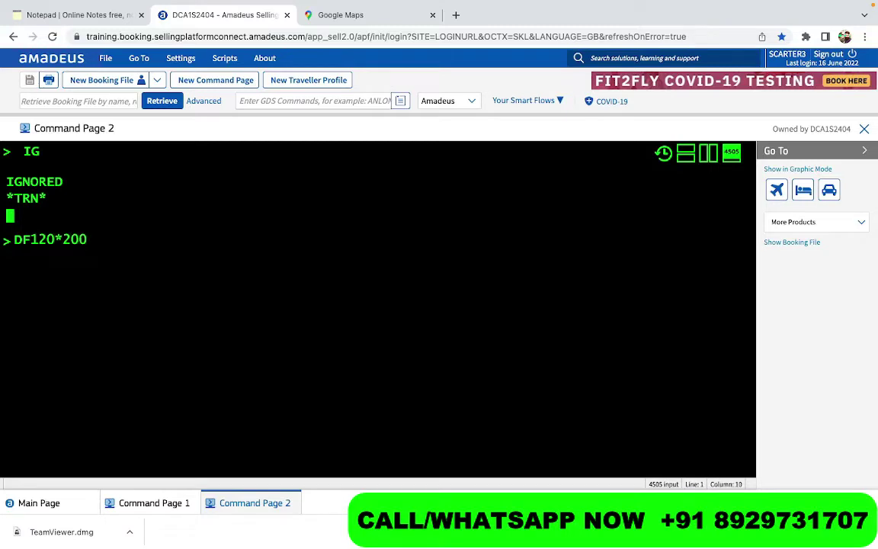
pyautogui.press('Return')
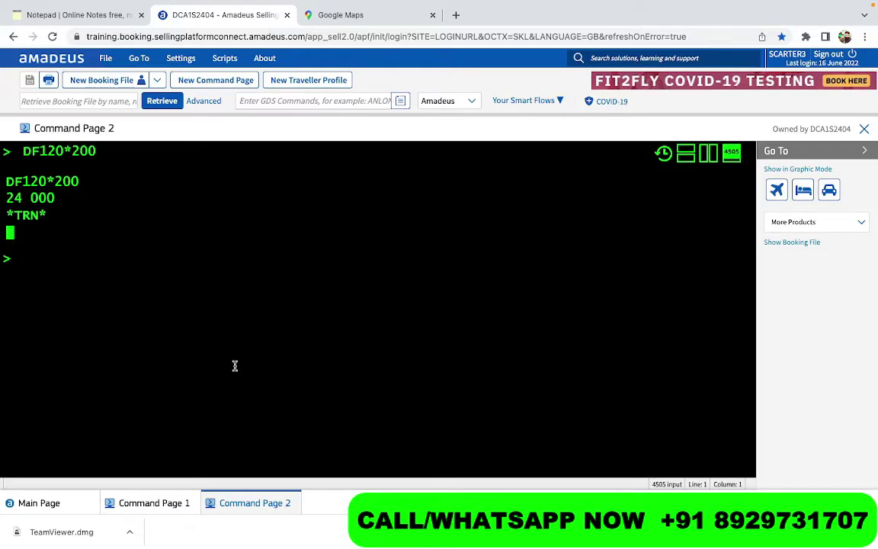
pyautogui.write('*')
# Step: Remove the stray asterisk and run DF500*600, returning 300 000
pyautogui.press('BackSpace')
pyautogui.write('DF500*')
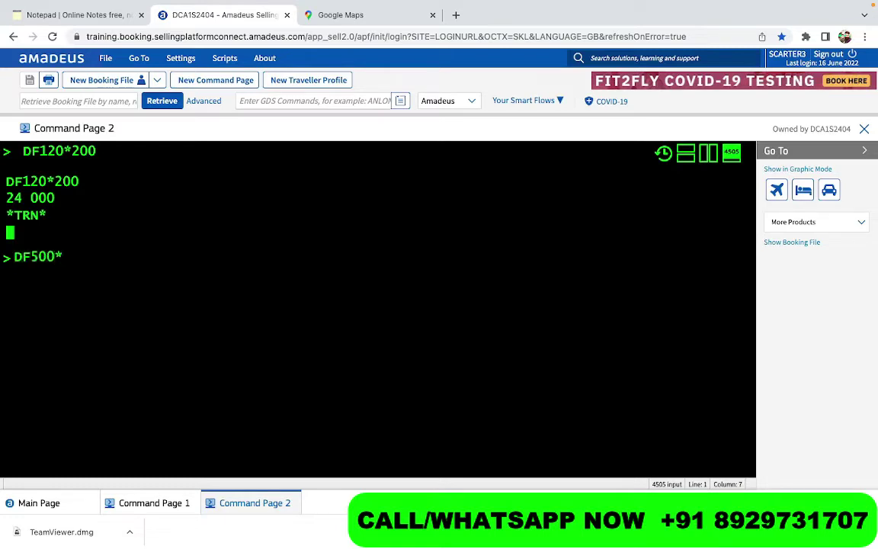
pyautogui.write('600')
pyautogui.press('Return')
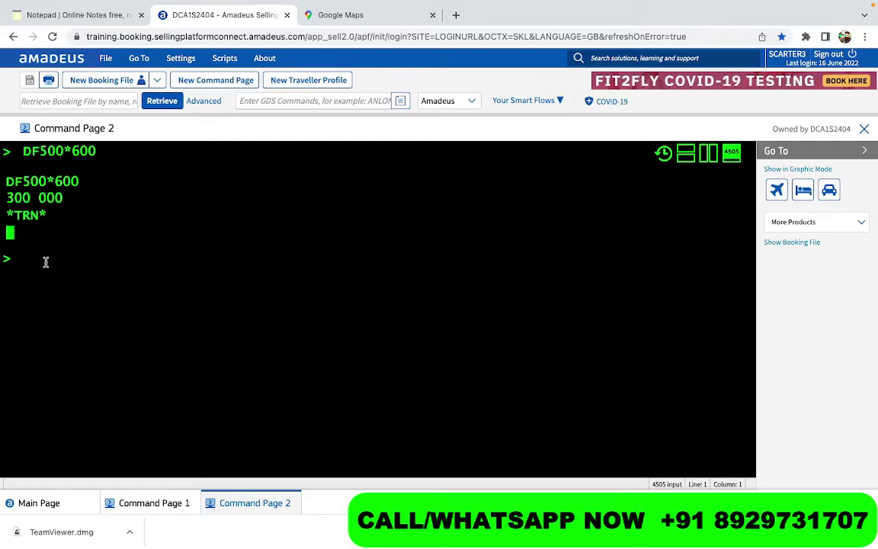
# Step: Run DF400-56 to get the result 344
pyautogui.write('DF400-56')
pyautogui.press('Return')
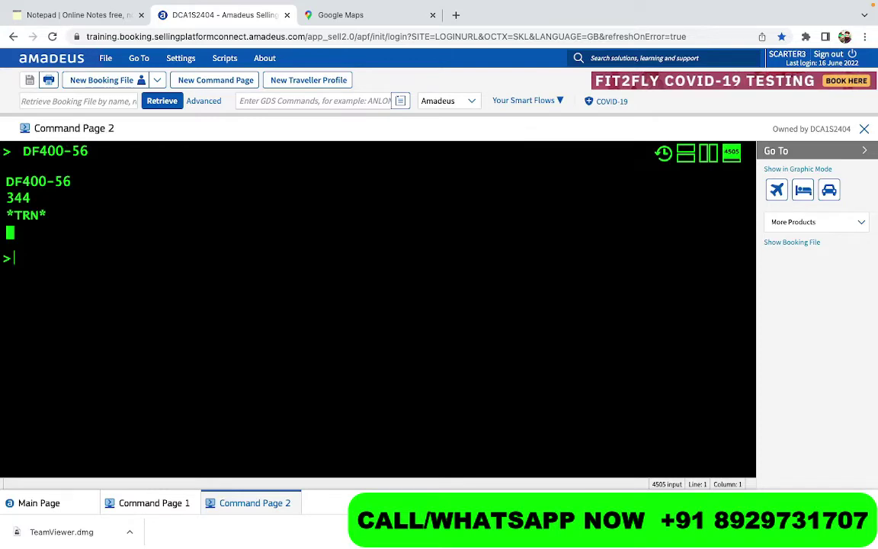
# Step: Run DF490/70 to get 7, then note the operators * - / at the prompt
pyautogui.write('/')
pyautogui.press('BackSpace')
pyautogui.write('DF490/70')
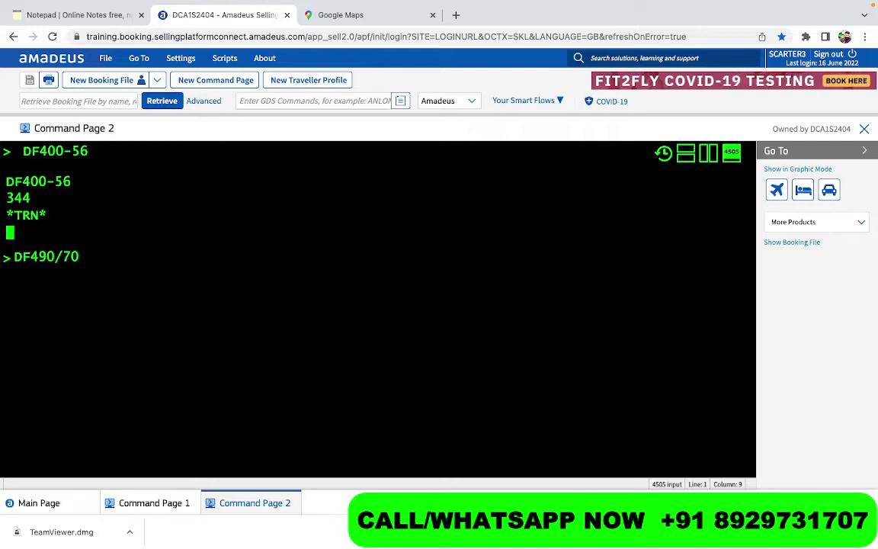
pyautogui.press('Return')
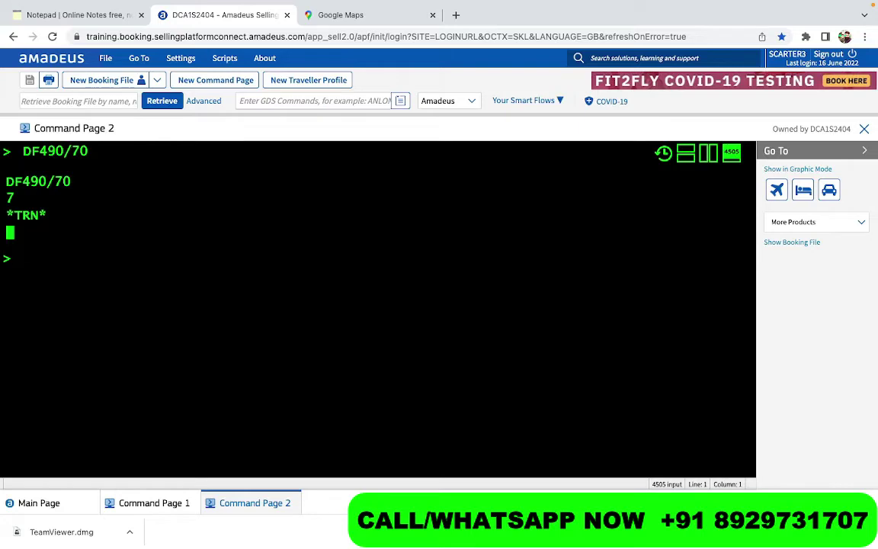
pyautogui.write('*')
pyautogui.write('_- /')
# Step: Try DF67+89, which returns INVALID: FORMAT, then start typing DF67;89 instead
pyautogui.press('BackSpace')
pyautogui.press('BackSpace')
pyautogui.press('BackSpace')
pyautogui.press('BackSpace')
pyautogui.press('BackSpace')
pyautogui.press('BackSpace')
pyautogui.press('BackSpace')
pyautogui.write('DF67+89')
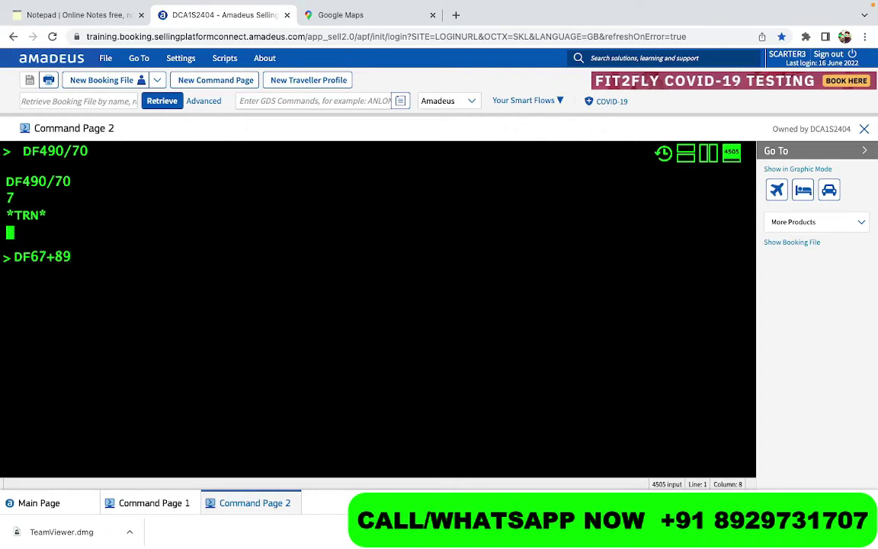
pyautogui.press('Return')
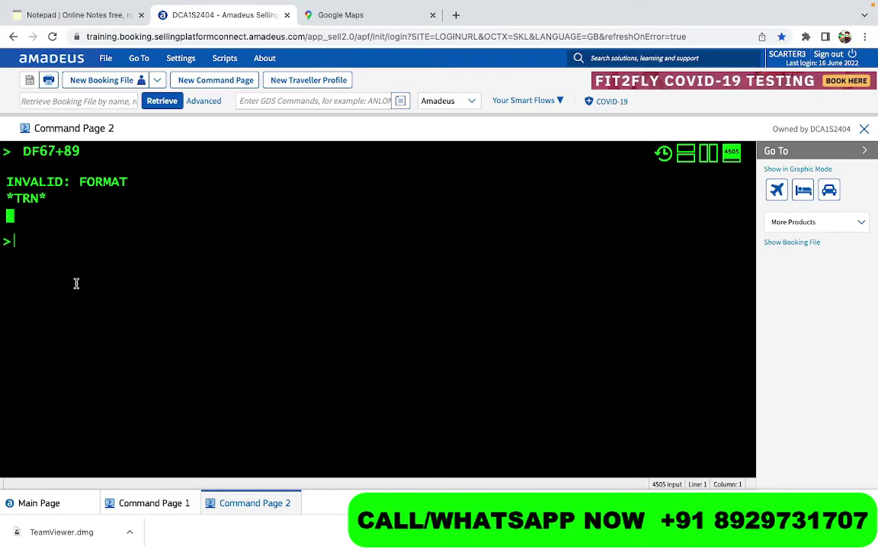
pyautogui.write('DF67;')
# Step: Run DF67;89 to get 156, then list the operators ; - * / at the prompt
pyautogui.write('89')
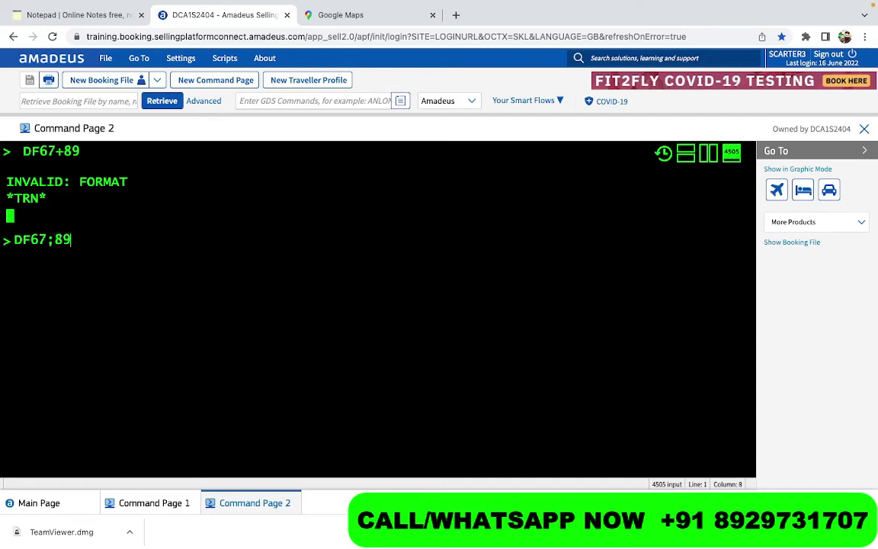
pyautogui.press('Return')
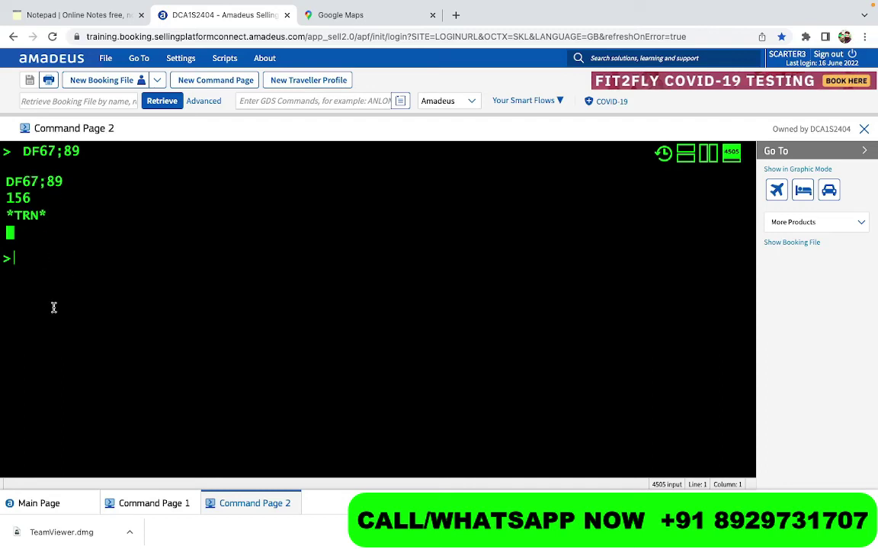
pyautogui.write(';  -   *    /')
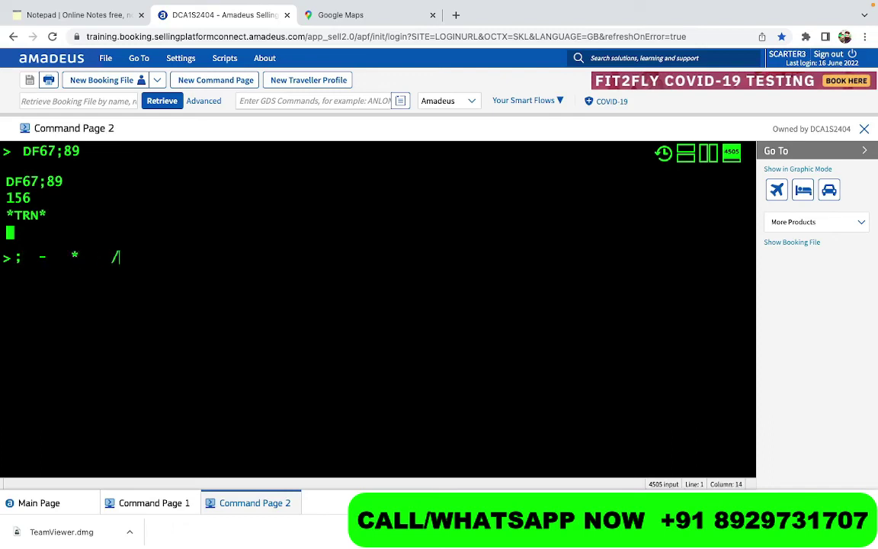